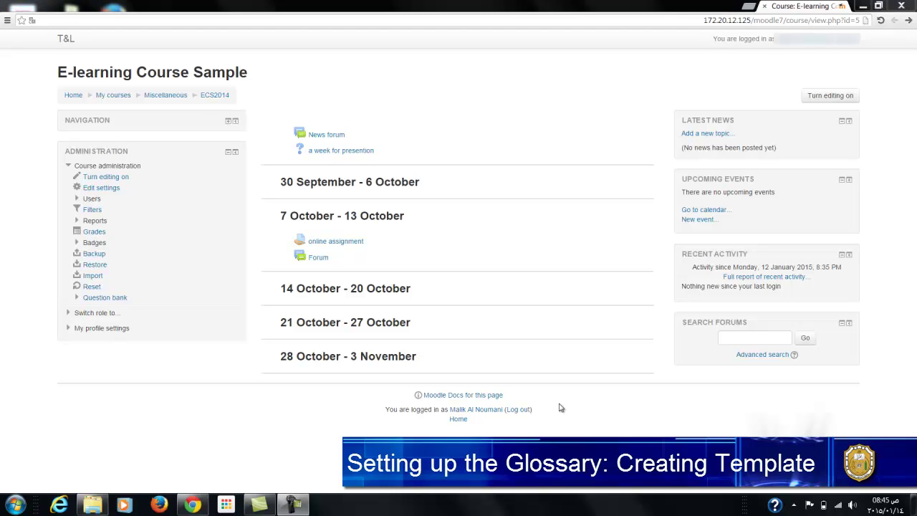
# Turn on course editing and add a Glossary activity to the course's general section above the weekly sections
pyautogui.click(838, 101)
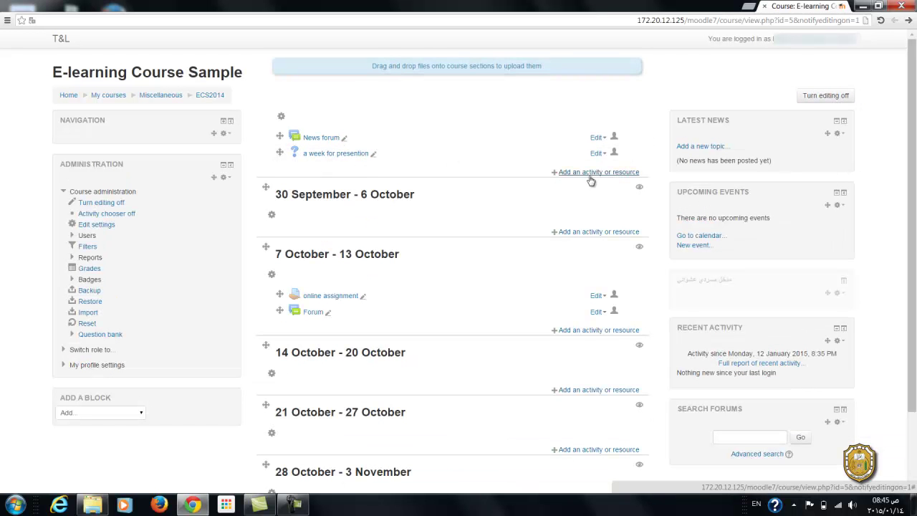
pyautogui.click(595, 173)
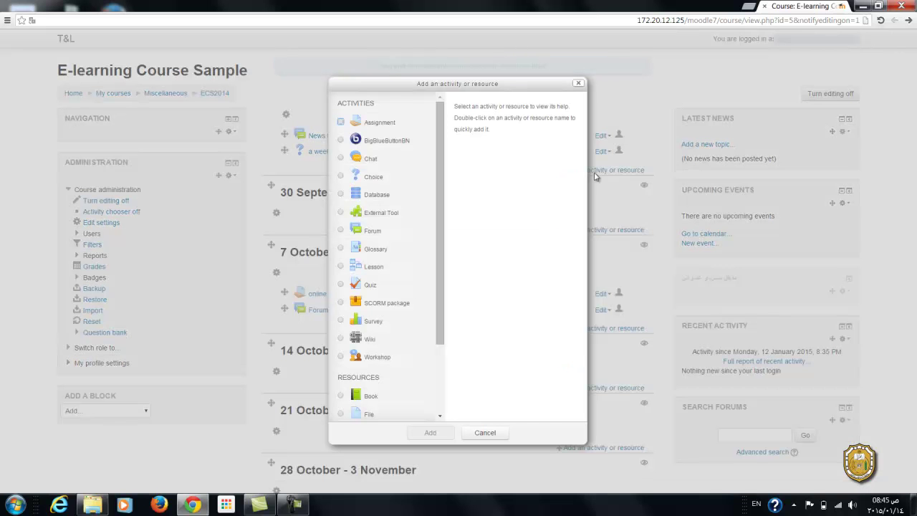
pyautogui.click(376, 252)
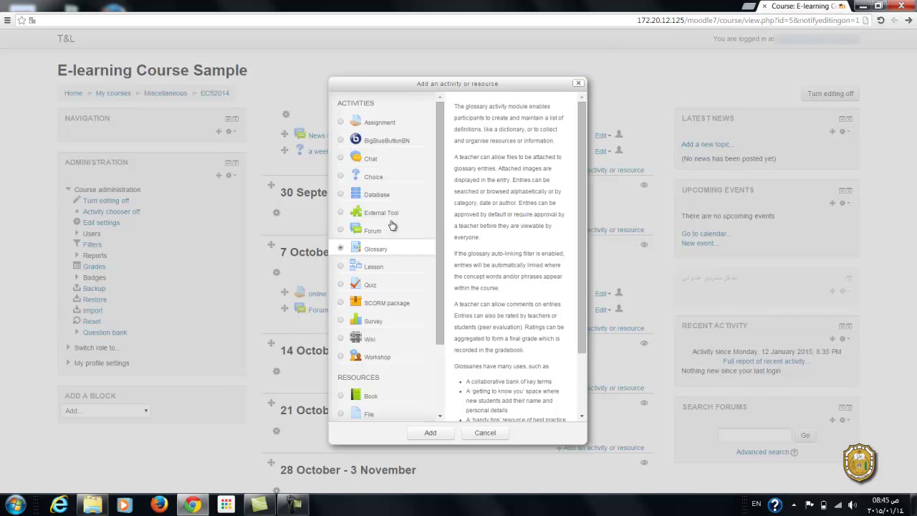
pyautogui.moveTo(582, 199)
pyautogui.mouseDown()
pyautogui.moveTo(580, 322)
pyautogui.moveTo(578, 211)
pyautogui.mouseUp()
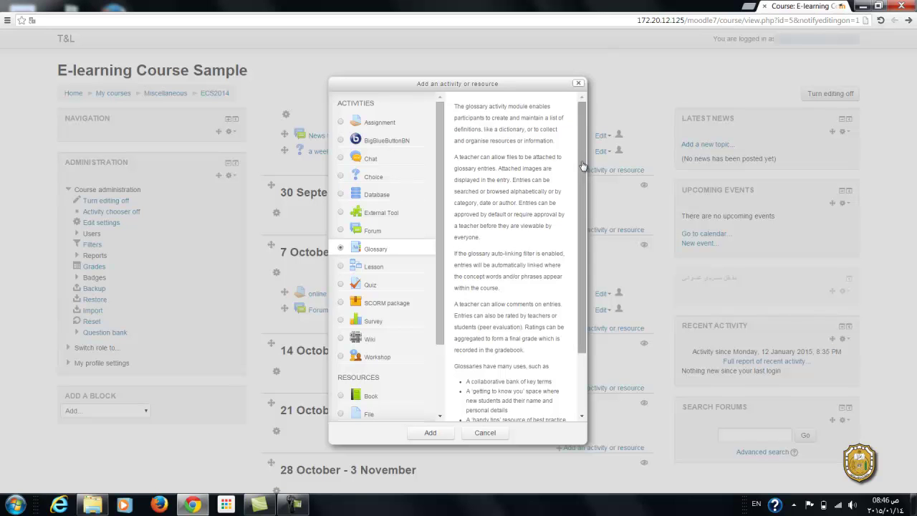
pyautogui.scroll(-3, 583, 165)
pyautogui.click(431, 433)
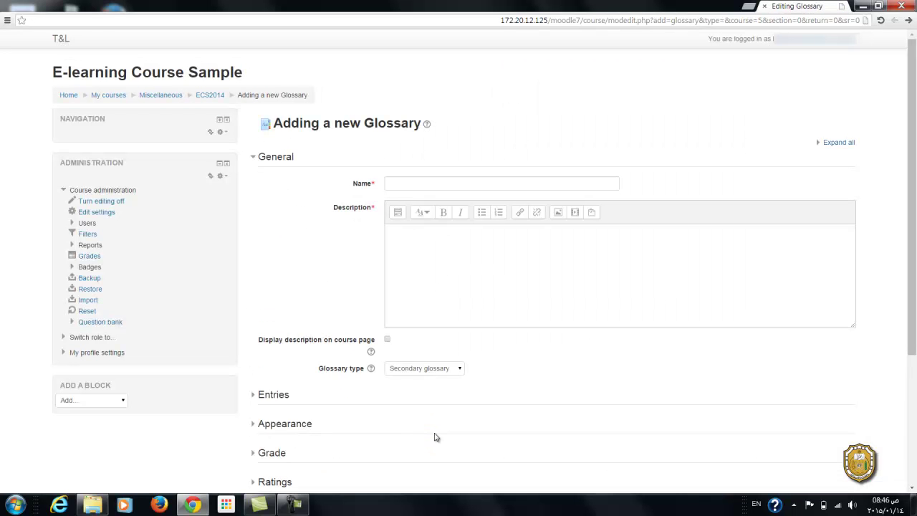
# Name the new glossary "glossary" and enter "description" as its description
pyautogui.moveTo(910, 149); pyautogui.dragTo(910, 115)
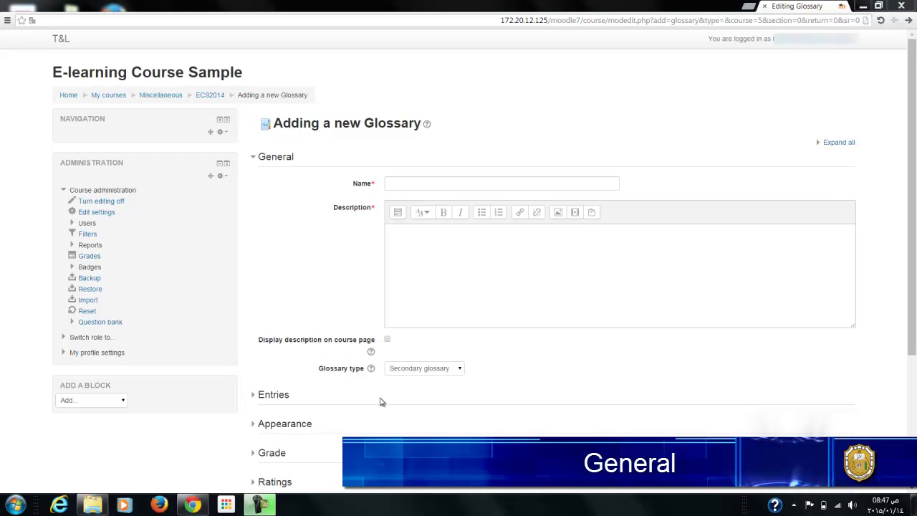
pyautogui.click(396, 183)
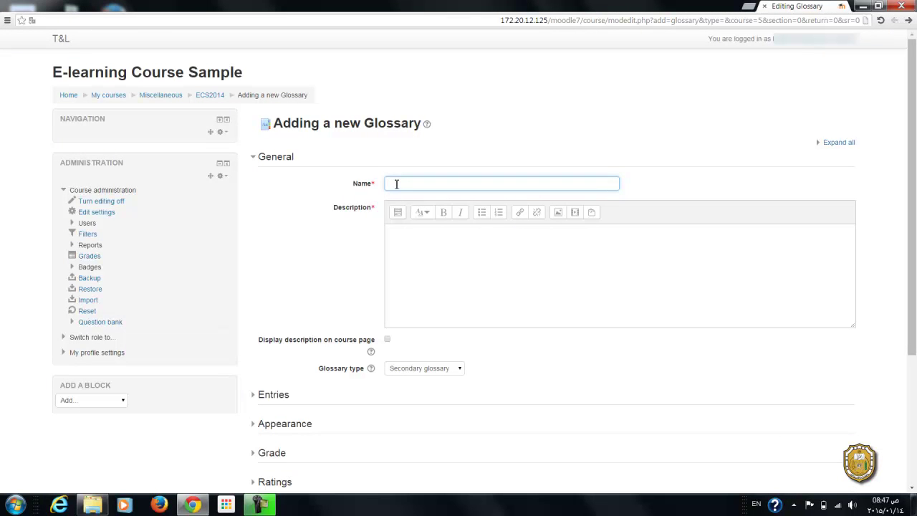
pyautogui.write('glossary')
pyautogui.click(414, 255)
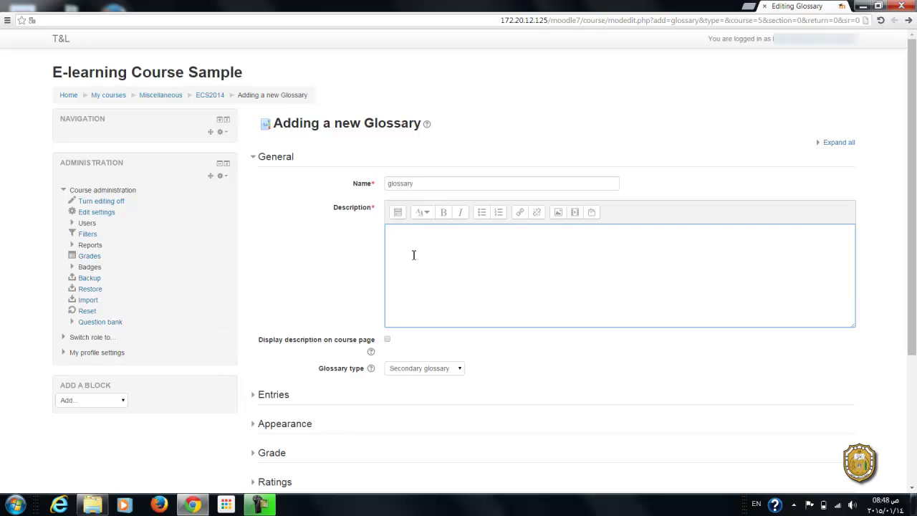
pyautogui.write('description')
# Set the glossary type to Main glossary
pyautogui.click(458, 371)
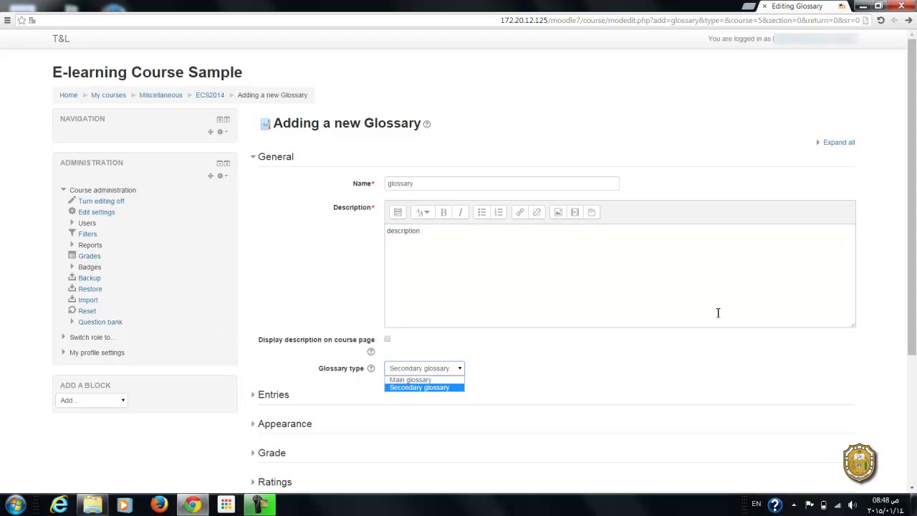
pyautogui.scroll(-3, 735, 284)
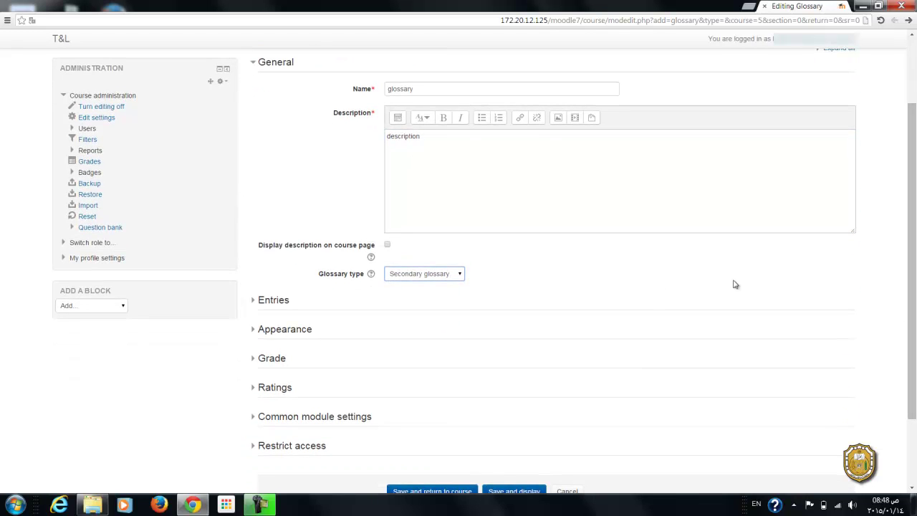
pyautogui.click(459, 274)
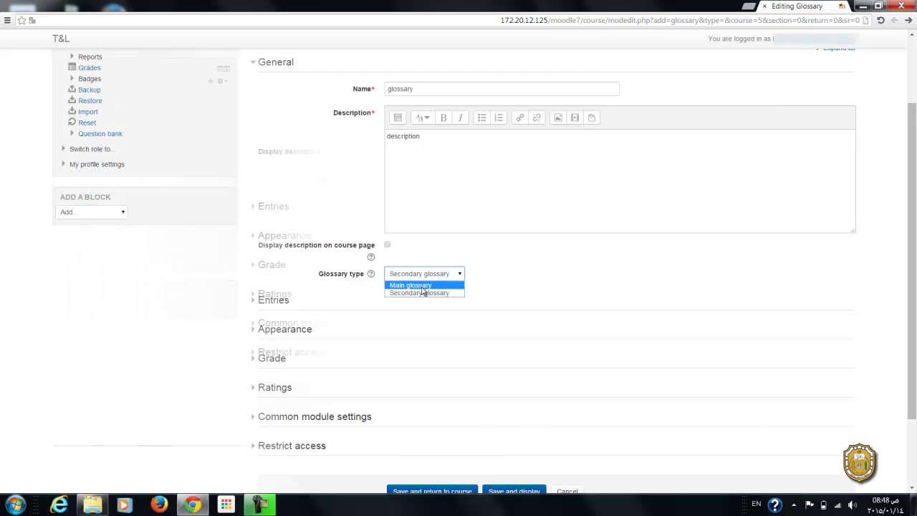
pyautogui.click(422, 287)
# In the Entries settings, set always allow editing, duplicate entries allowed and comments on entries to Yes
pyautogui.scroll(-3, 423, 287)
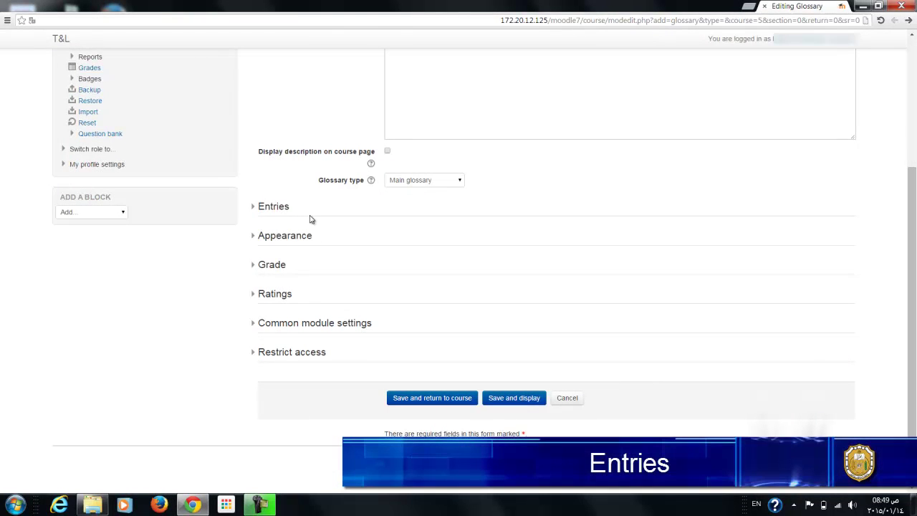
pyautogui.click(253, 207)
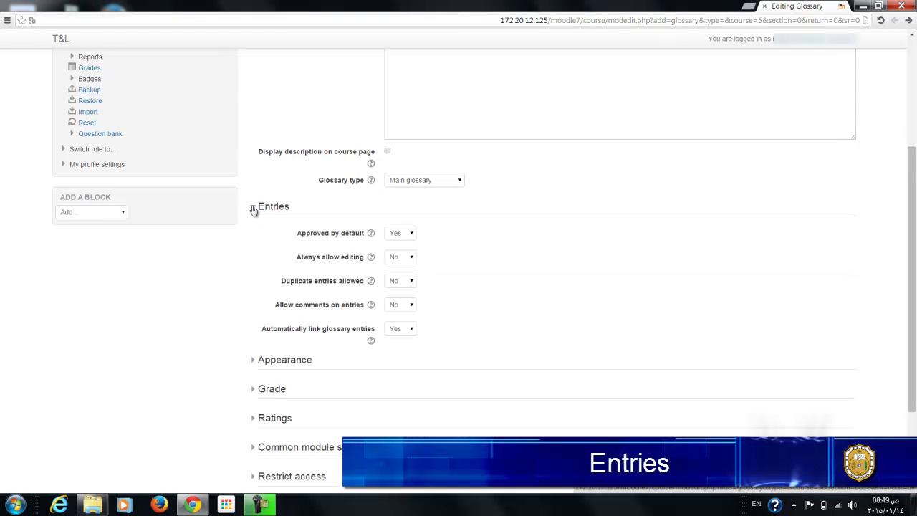
pyautogui.moveTo(914, 274); pyautogui.dragTo(916, 364)
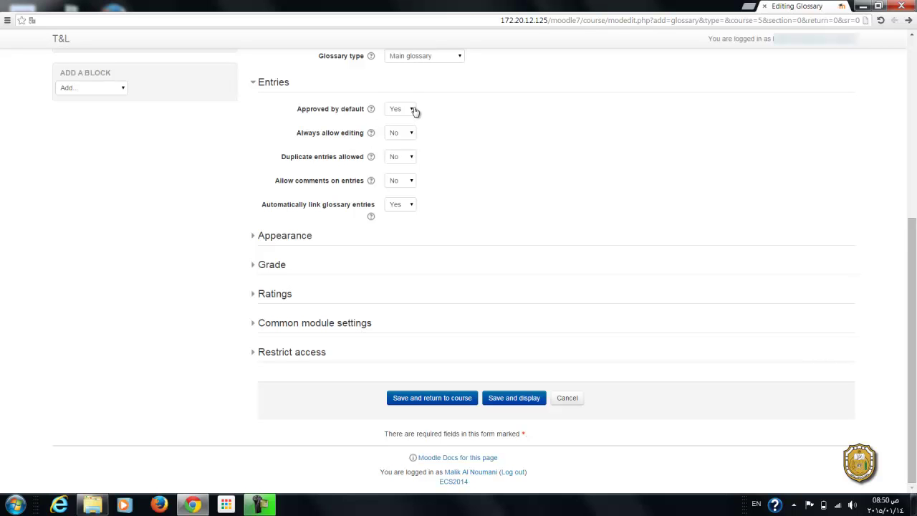
pyautogui.click(409, 134)
pyautogui.click(396, 153)
pyautogui.click(406, 160)
pyautogui.click(396, 177)
pyautogui.click(408, 185)
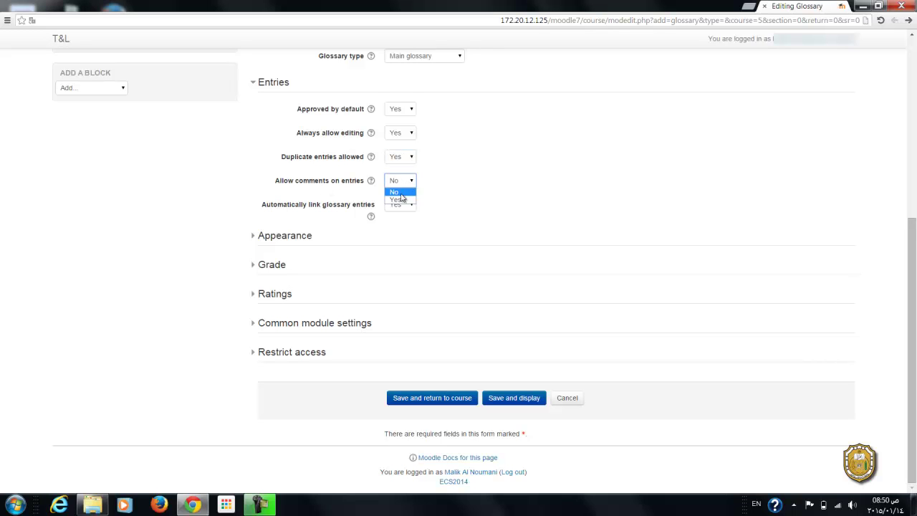
pyautogui.click(399, 200)
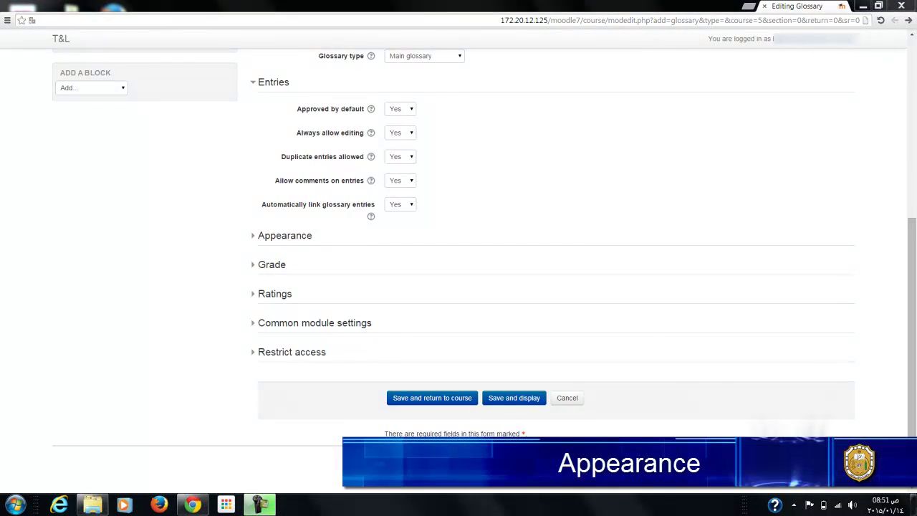
# Expand and review the Appearance, Grade, Ratings, Common module settings and Restrict access options of the glossary
pyautogui.click(264, 237)
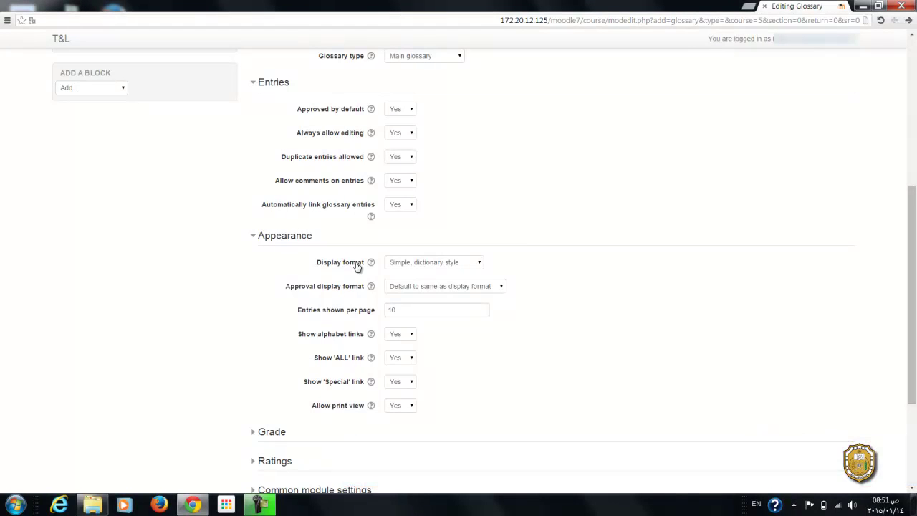
pyautogui.scroll(-2, 358, 267)
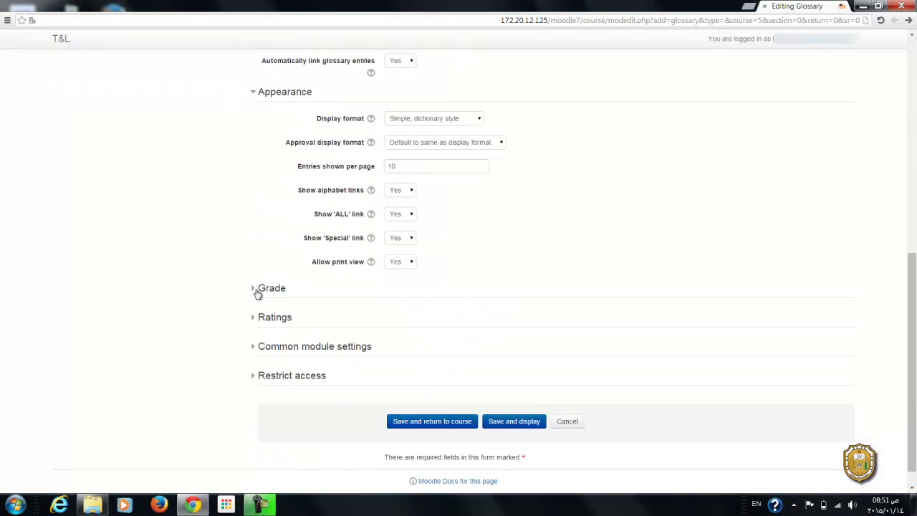
pyautogui.click(253, 289)
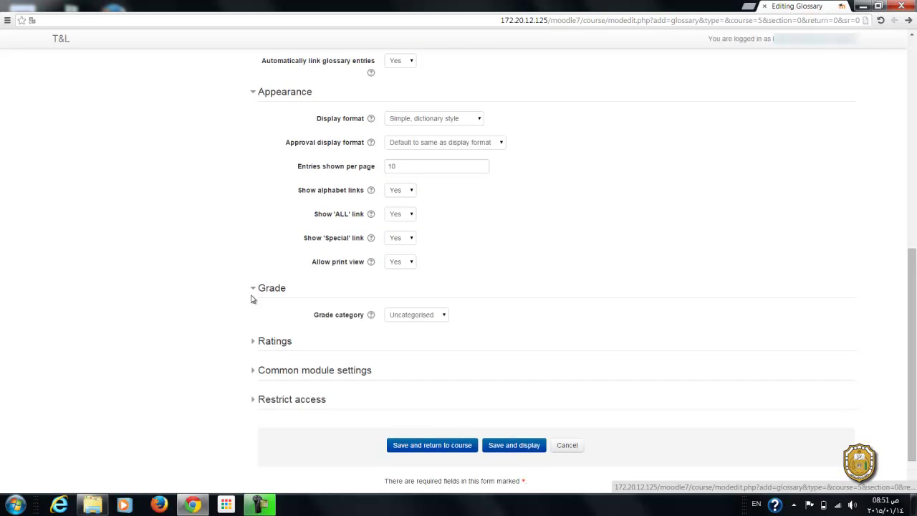
pyautogui.click(256, 342)
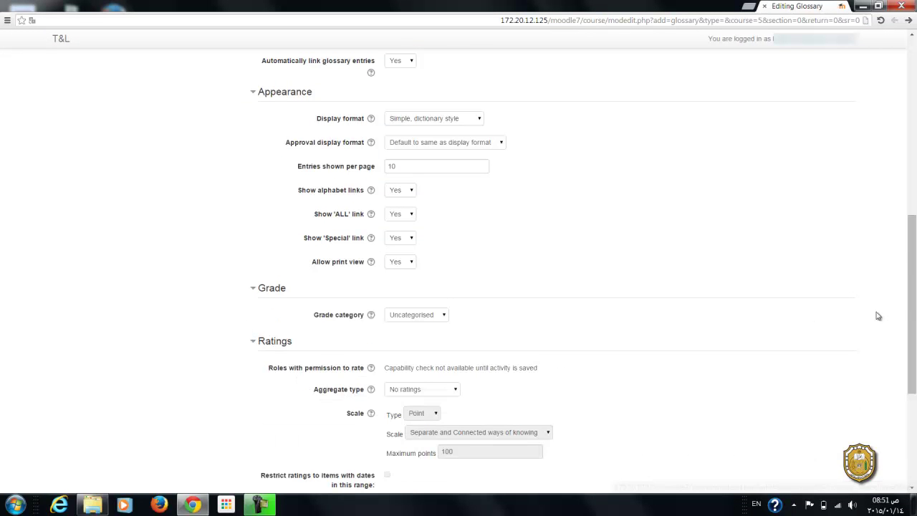
pyautogui.moveTo(912, 293); pyautogui.dragTo(912, 371)
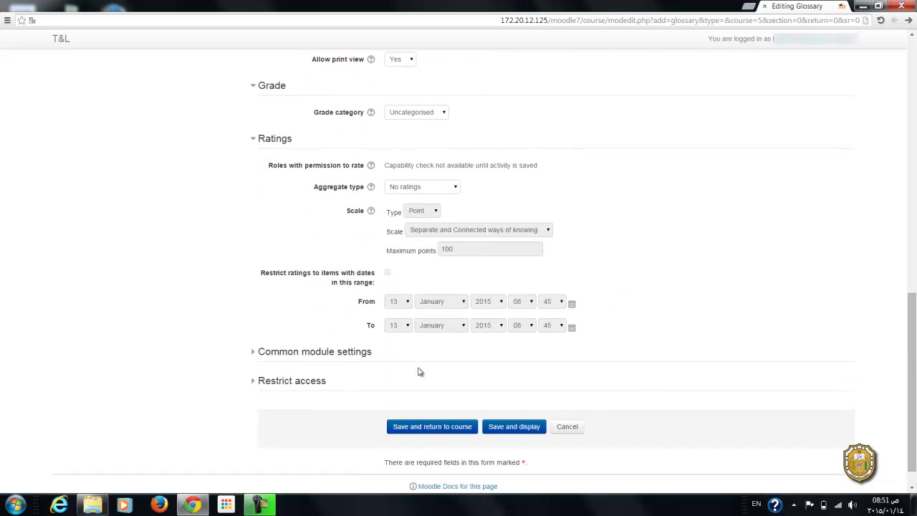
pyautogui.click(255, 353)
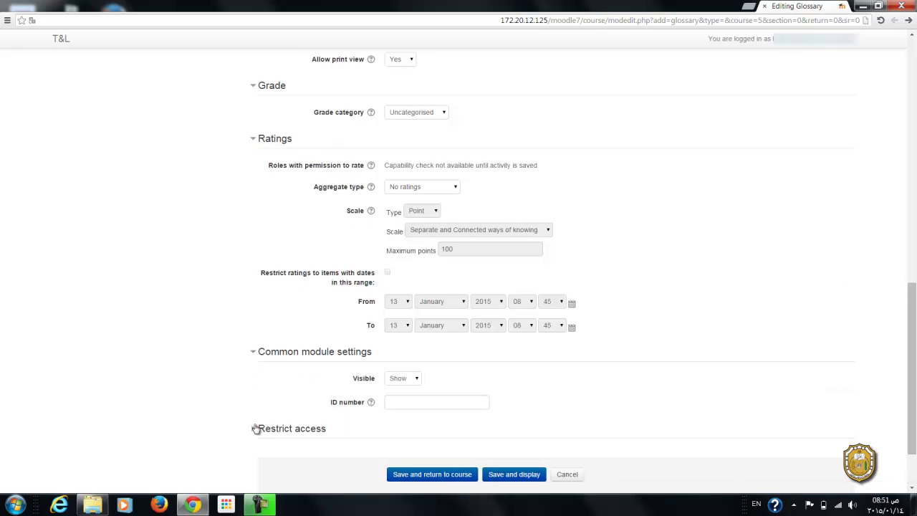
pyautogui.click(256, 430)
pyautogui.scroll(-2, 256, 430)
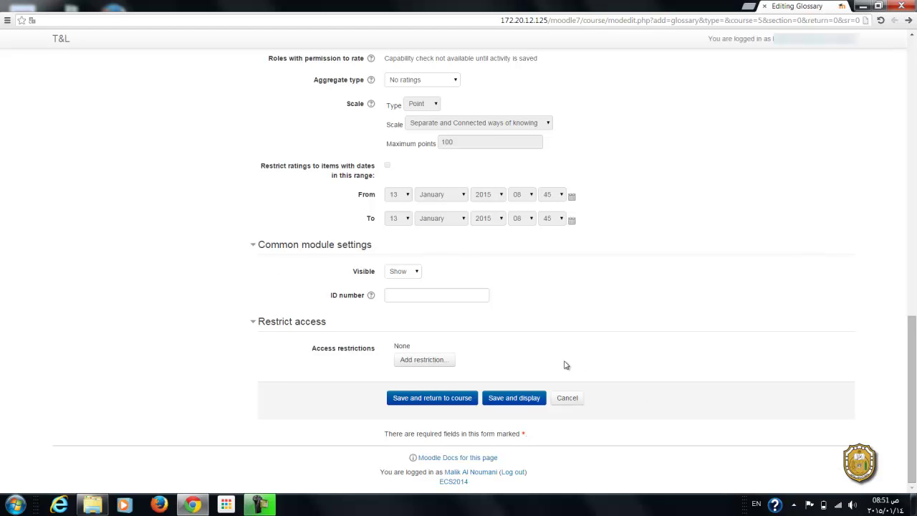
# Save the new glossary and return to the course page
pyautogui.moveTo(913, 396); pyautogui.dragTo(895, 386)
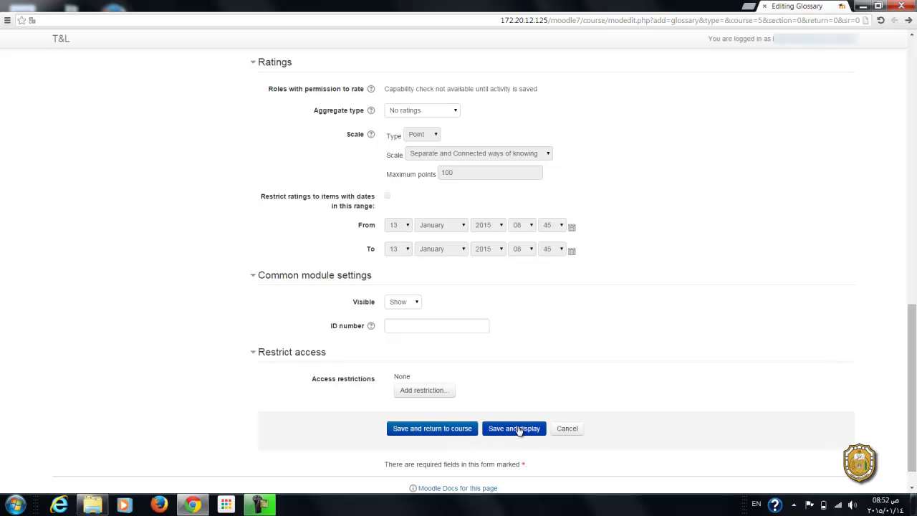
pyautogui.click(432, 430)
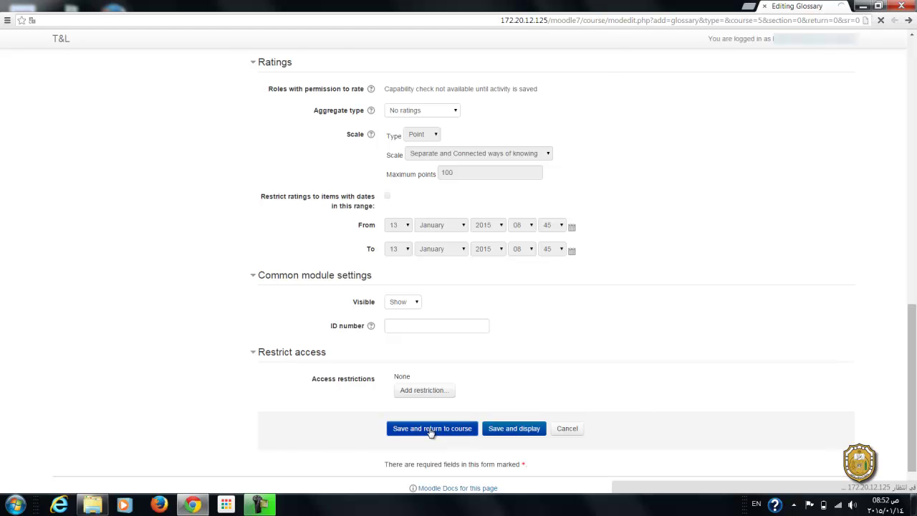
pyautogui.scroll(1, 906, 175)
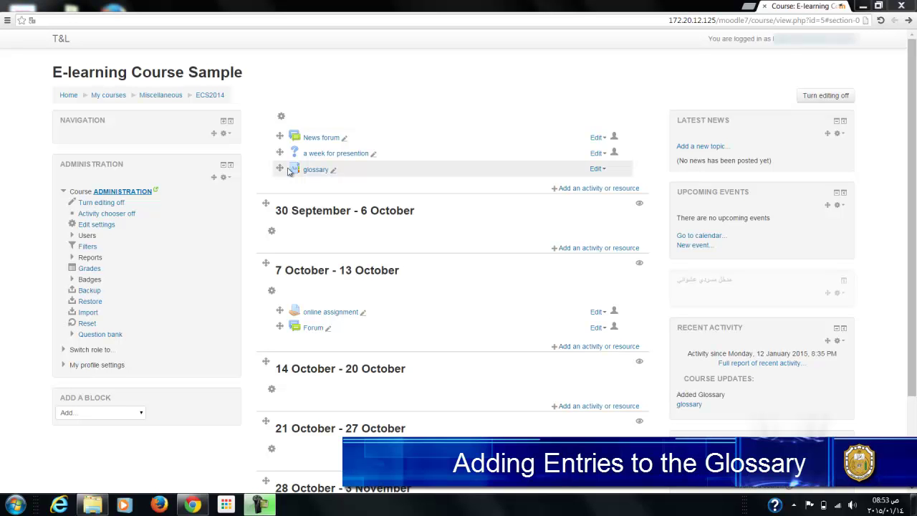
# Open the glossary and start a new entry with the concept "moodle" and the definition "definition"
pyautogui.click(318, 171)
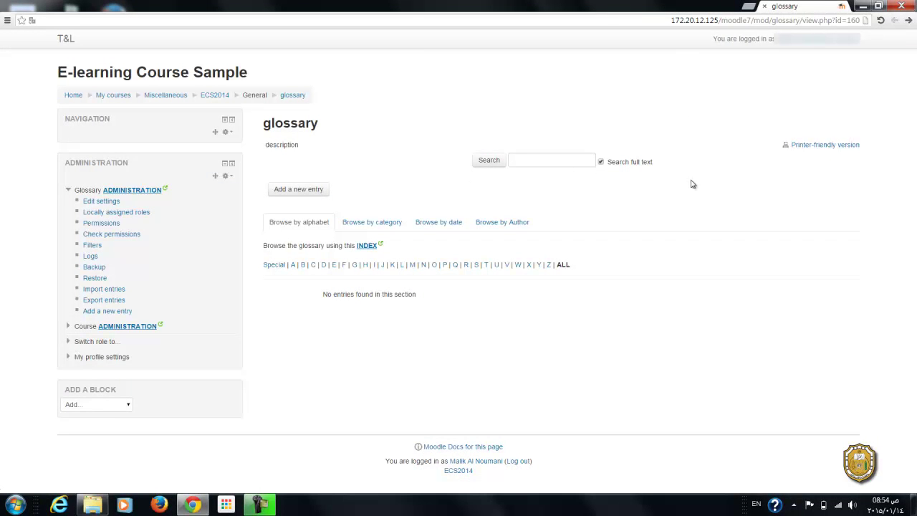
pyautogui.click(290, 189)
pyautogui.click(402, 199)
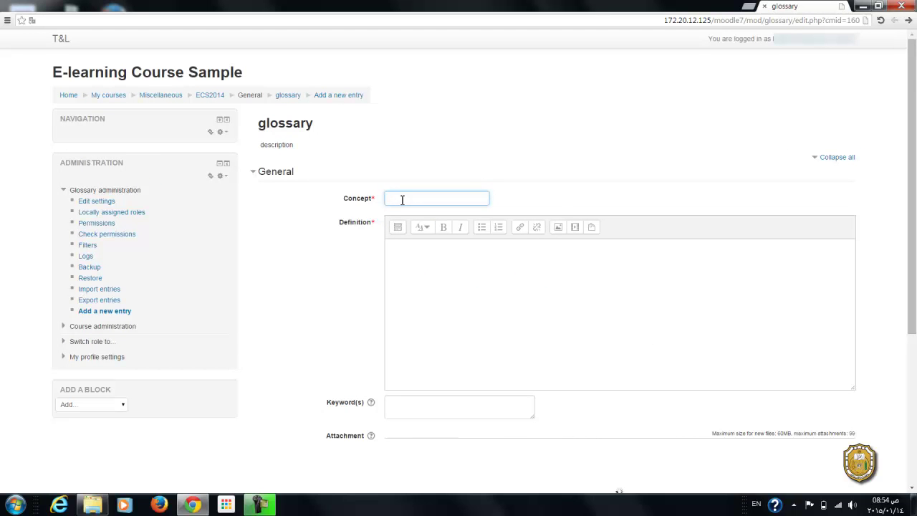
pyautogui.write('moodle')
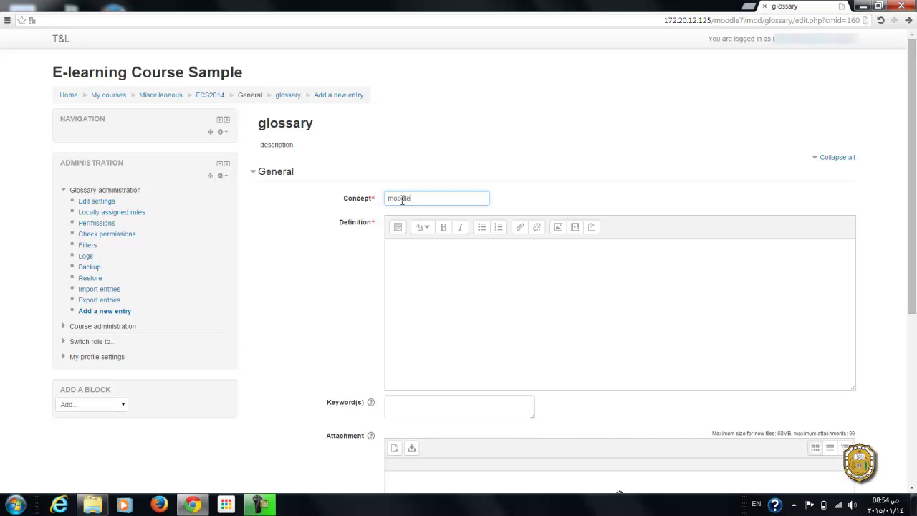
pyautogui.click(419, 258)
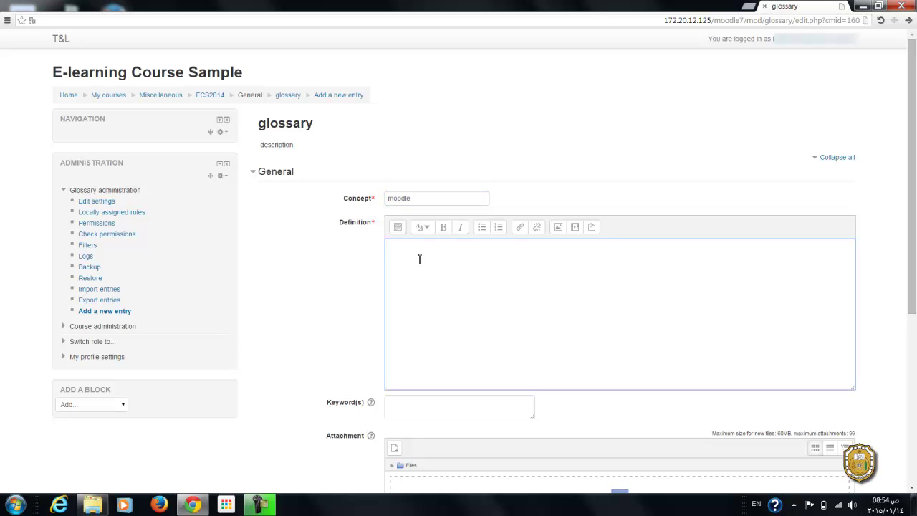
pyautogui.write('definition')
# Enter "e-learning system" as the keyword of the moodle entry and review its attachment and auto-linking options
pyautogui.press('Tab')
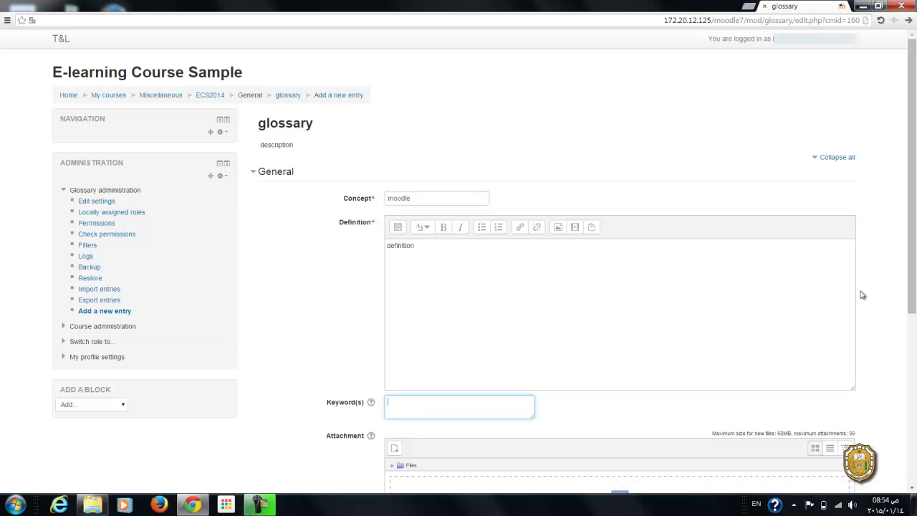
pyautogui.moveTo(911, 219); pyautogui.dragTo(914, 287)
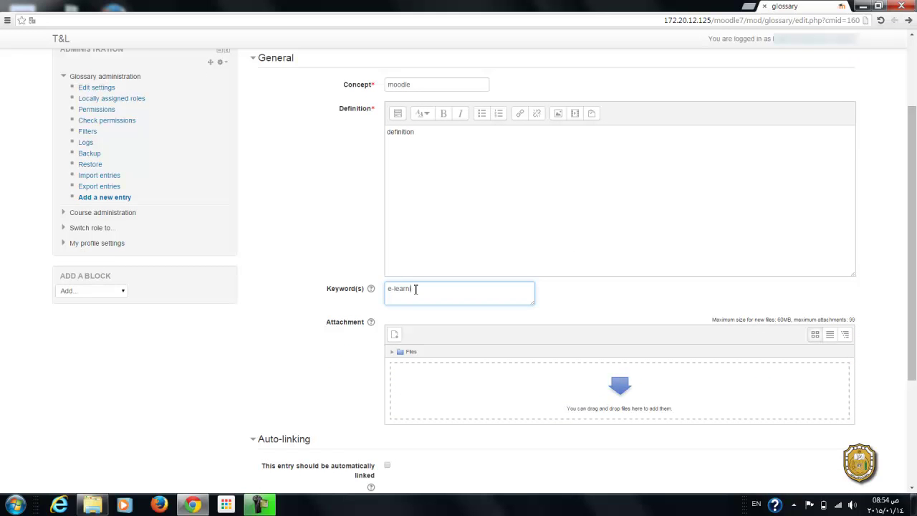
pyautogui.write('stem')
pyautogui.scroll(-3, 792, 316)
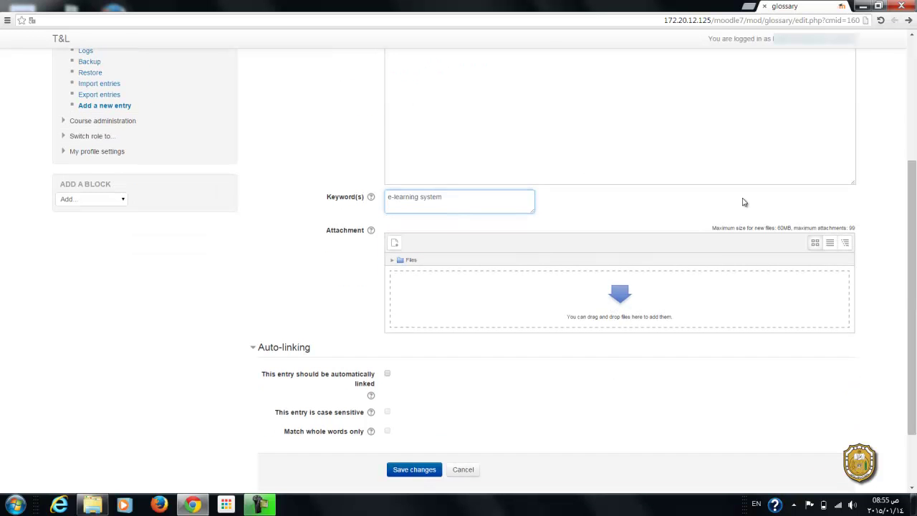
pyautogui.moveTo(914, 264); pyautogui.dragTo(909, 240)
pyautogui.scroll(-1, 909, 241)
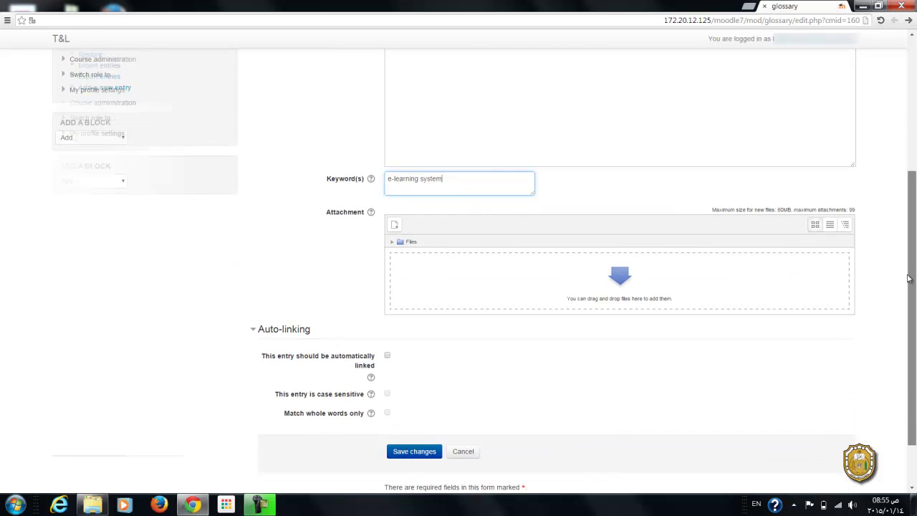
pyautogui.scroll(-1, 620, 435)
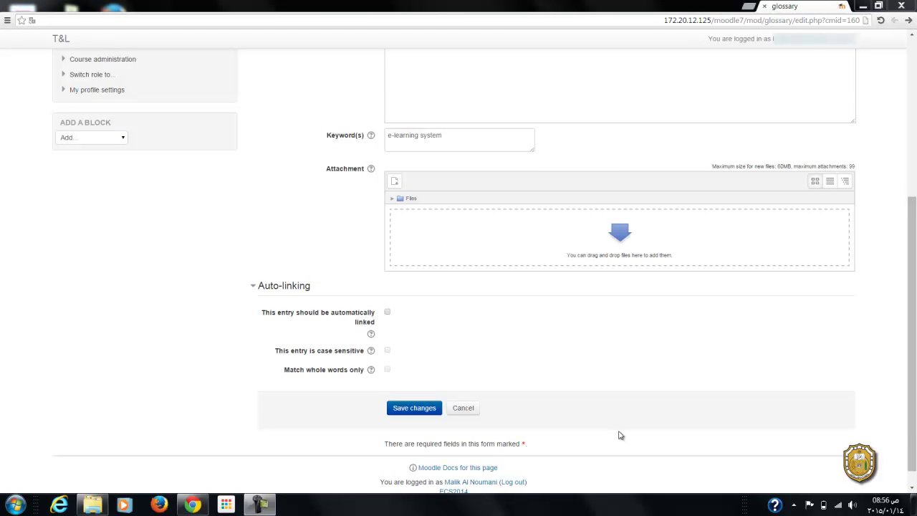
# Enable automatic linking for the moodle entry, then save it and return to the course page
pyautogui.scroll(1, 501, 391)
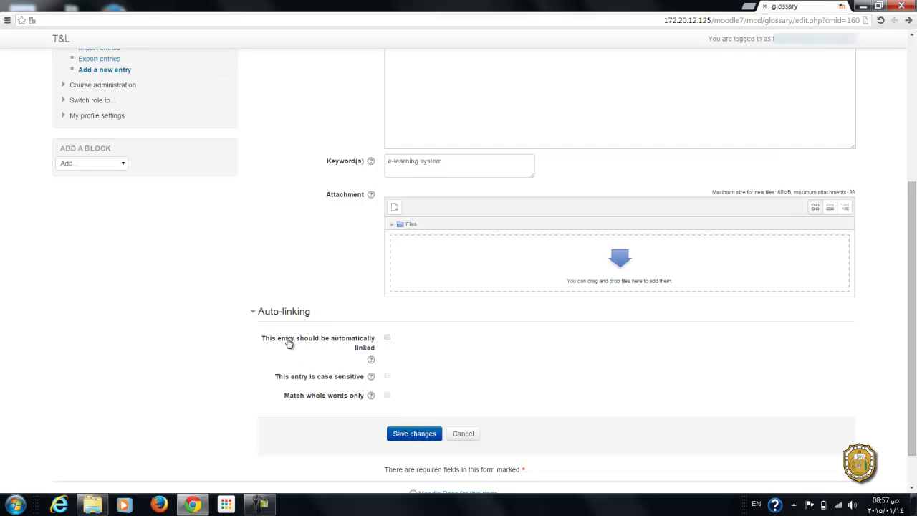
pyautogui.click(387, 339)
pyautogui.click(402, 440)
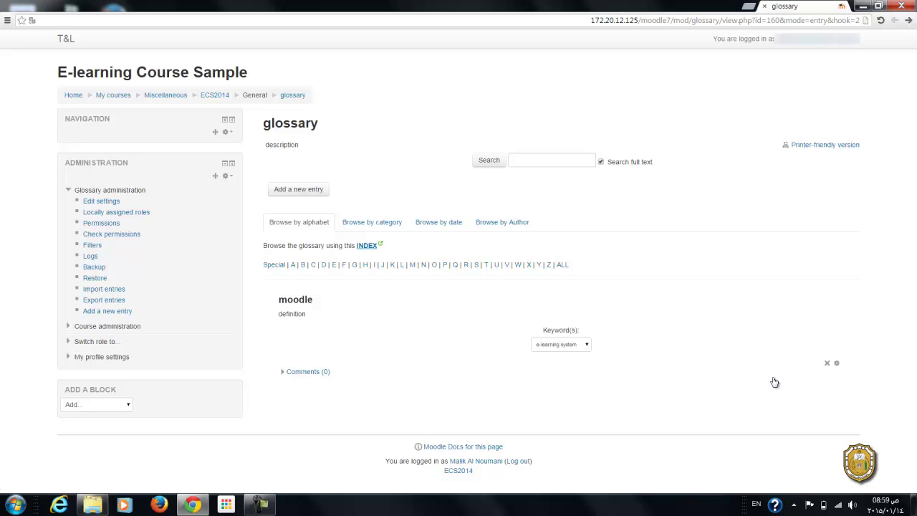
pyautogui.hotkey('alt', 'Left')
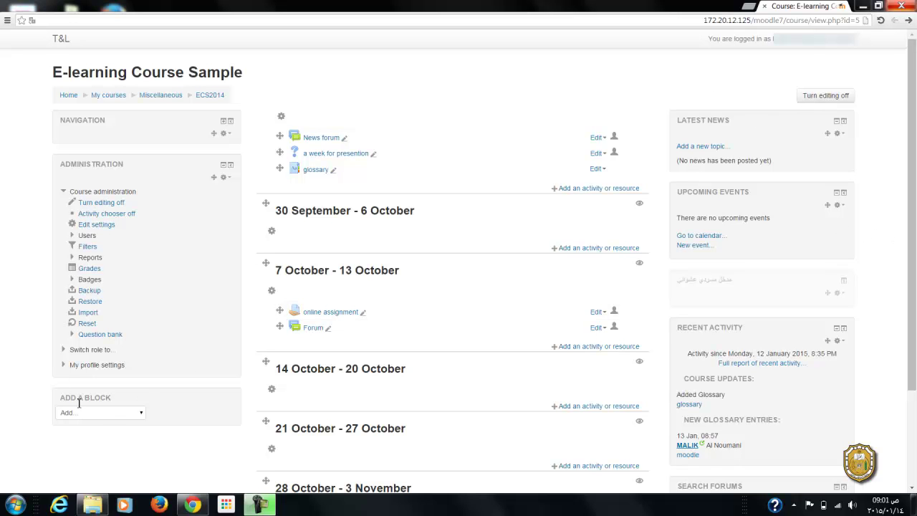
# Add a Random glossary entry block to the course page
pyautogui.click(141, 414)
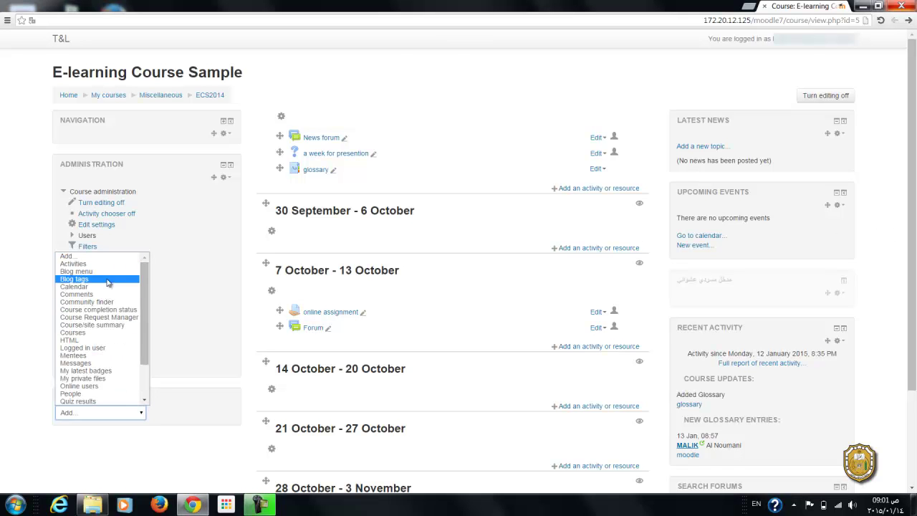
pyautogui.scroll(-2, 120, 359)
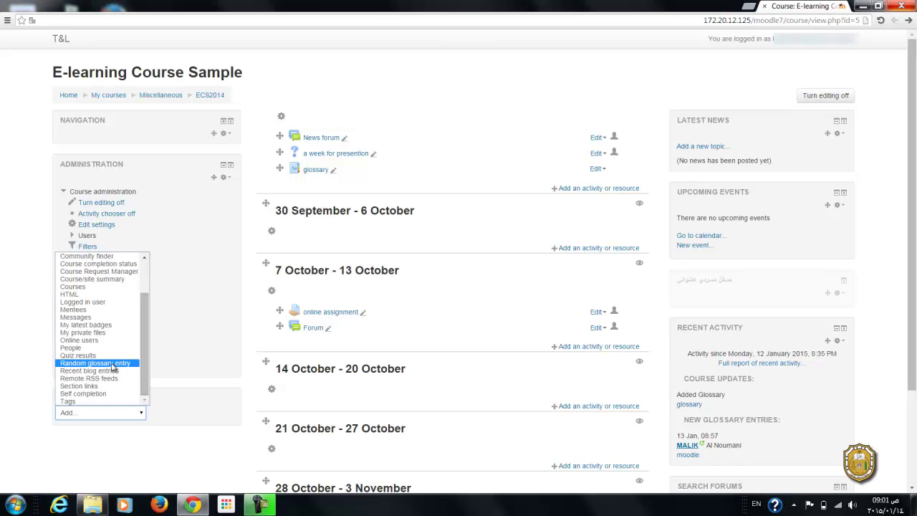
pyautogui.click(111, 364)
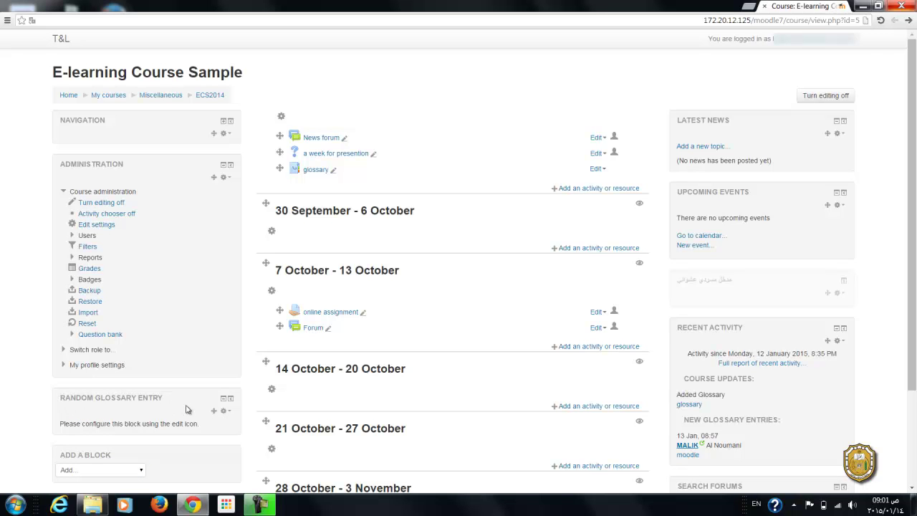
# Configure the Random glossary entry block to take entries from "glossary" and set the days before a new entry is chosen to 1
pyautogui.click(227, 415)
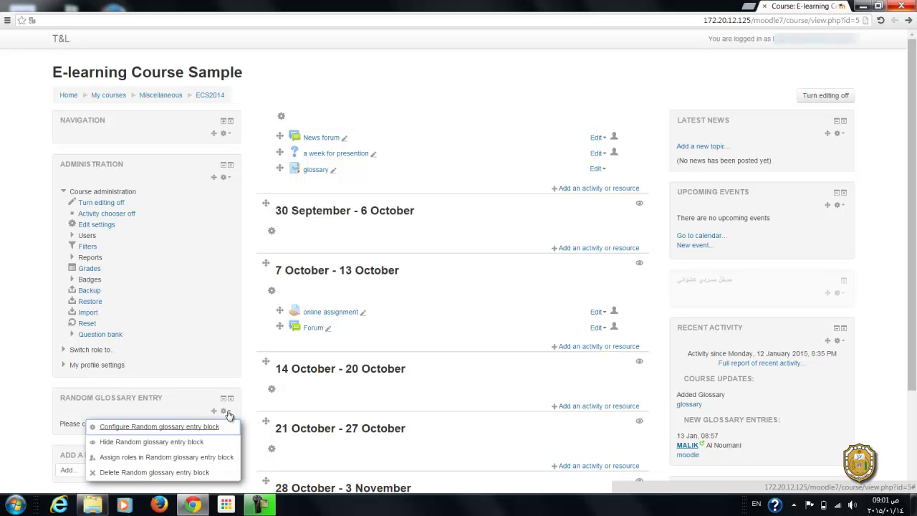
pyautogui.click(153, 429)
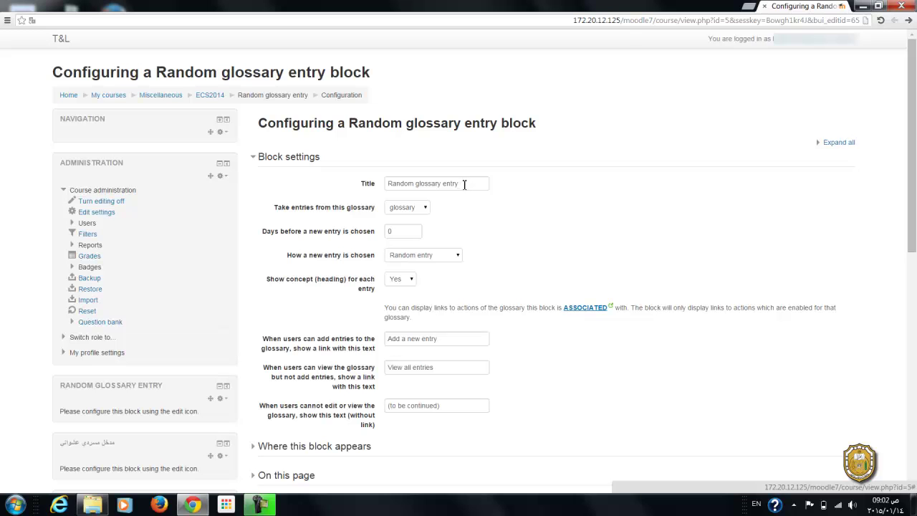
pyautogui.moveTo(465, 185); pyautogui.dragTo(385, 204)
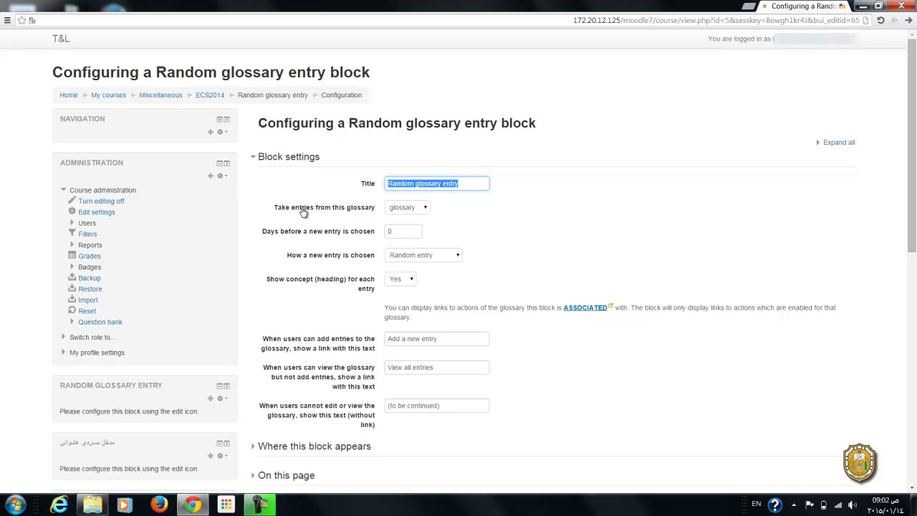
pyautogui.click(423, 208)
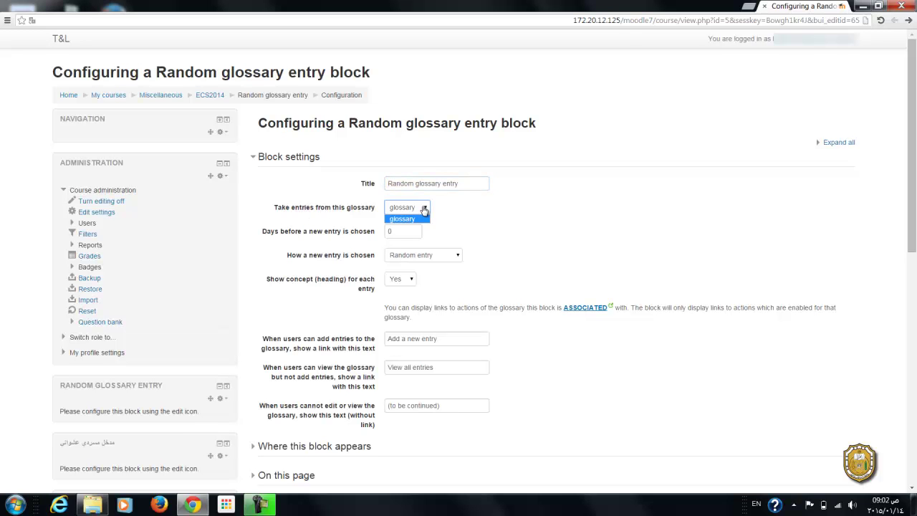
pyautogui.click(404, 218)
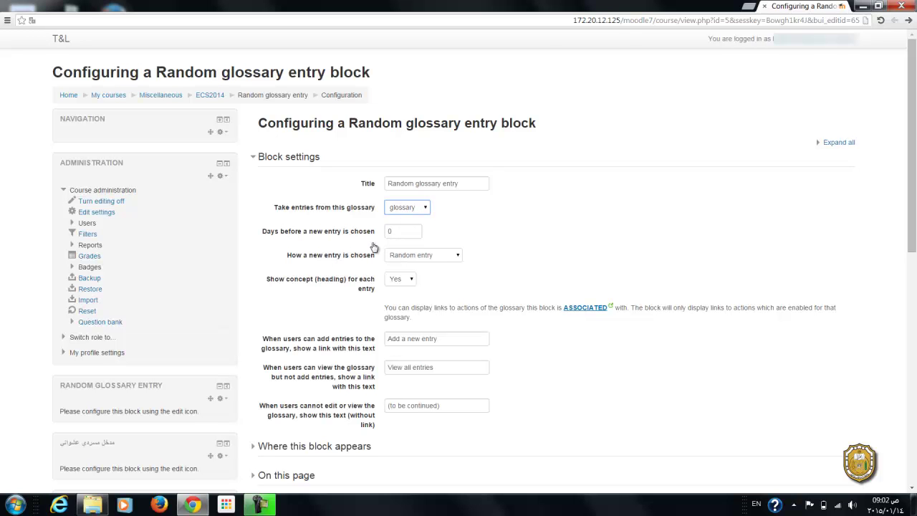
pyautogui.moveTo(910, 183); pyautogui.dragTo(910, 232)
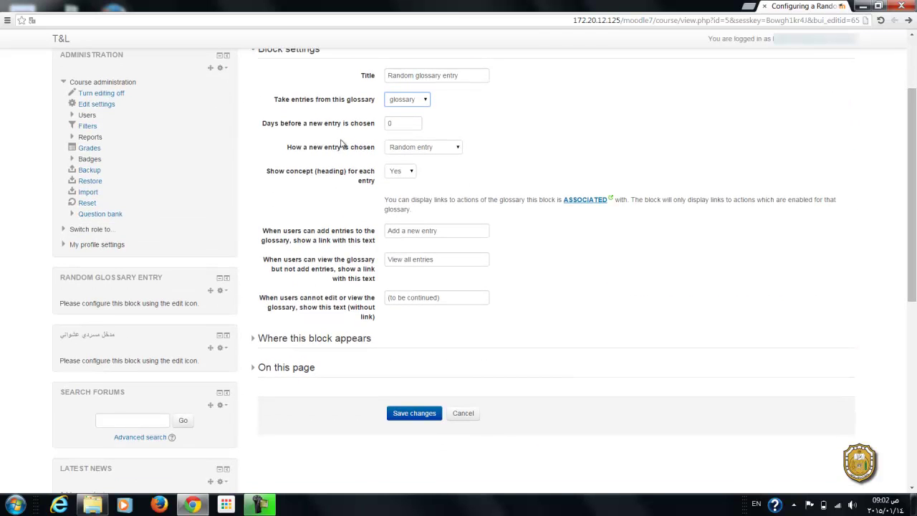
pyautogui.click(393, 124)
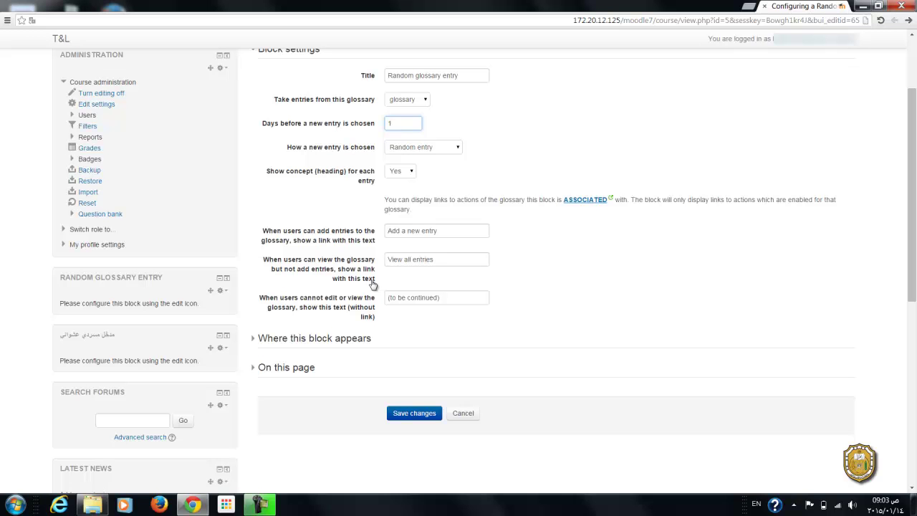
# Expand the block's "Where this block appears" and "On this page" settings, then save the configuration and check the block on the course page
pyautogui.click(262, 339)
pyautogui.scroll(-3, 307, 180)
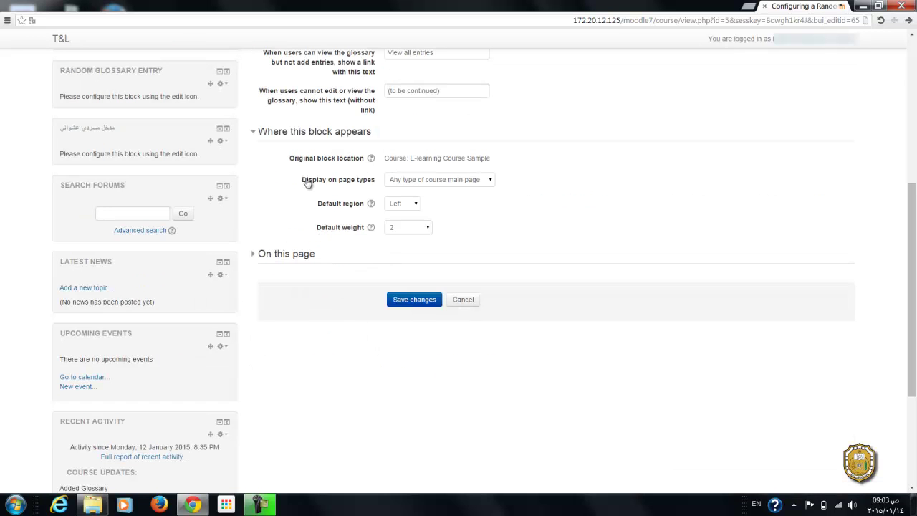
pyautogui.click(254, 255)
pyautogui.click(397, 369)
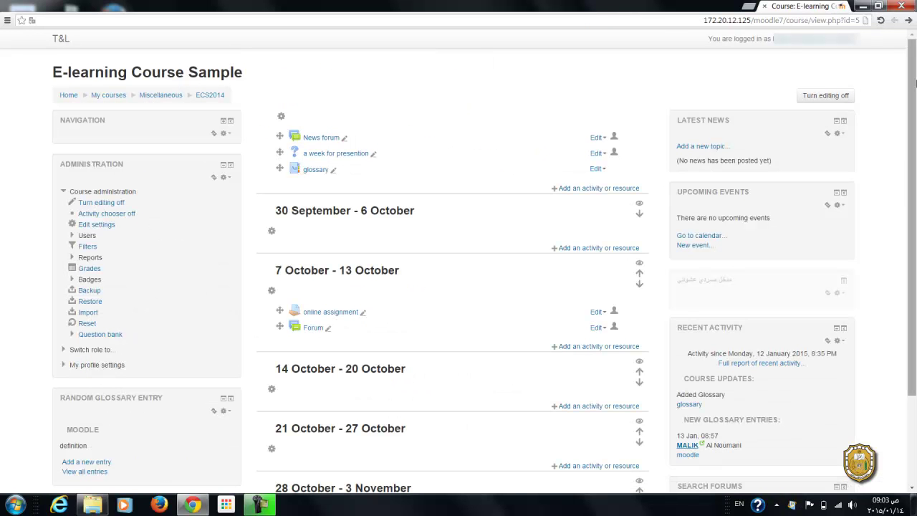
pyautogui.scroll(-1, 895, 142)
pyautogui.scroll(-1, 895, 142)
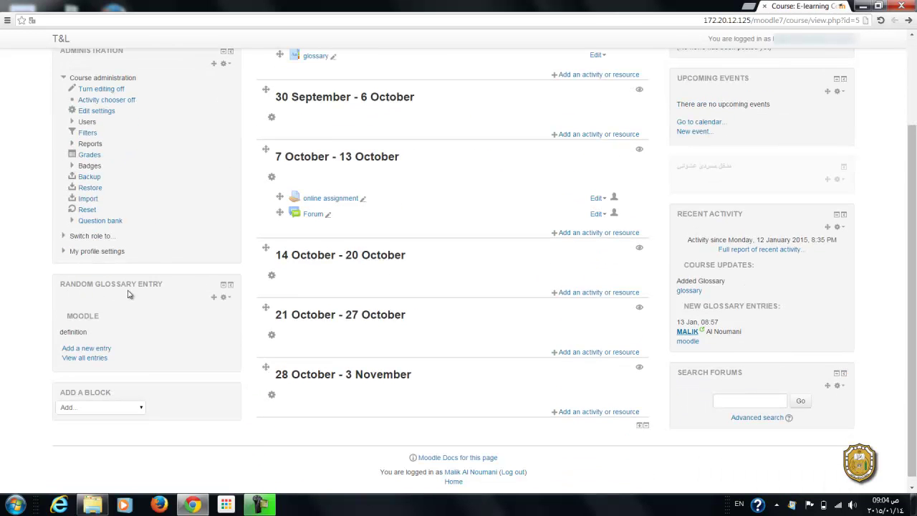